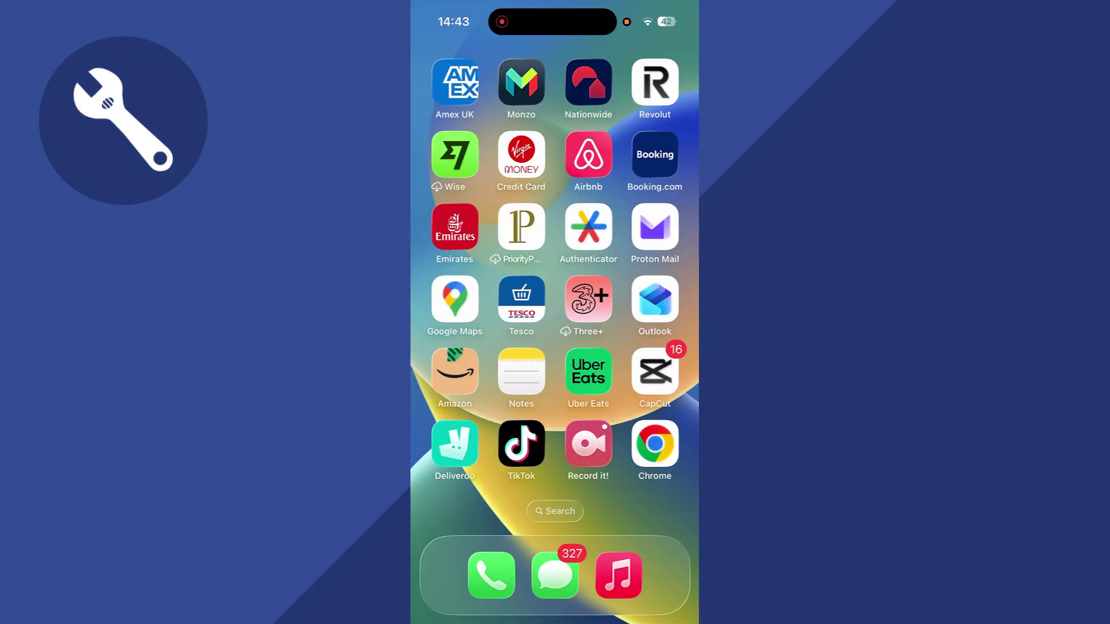
# - Open the hamburger menu's bottom sheet on the TikTok profile page
pyautogui.click(520, 444)
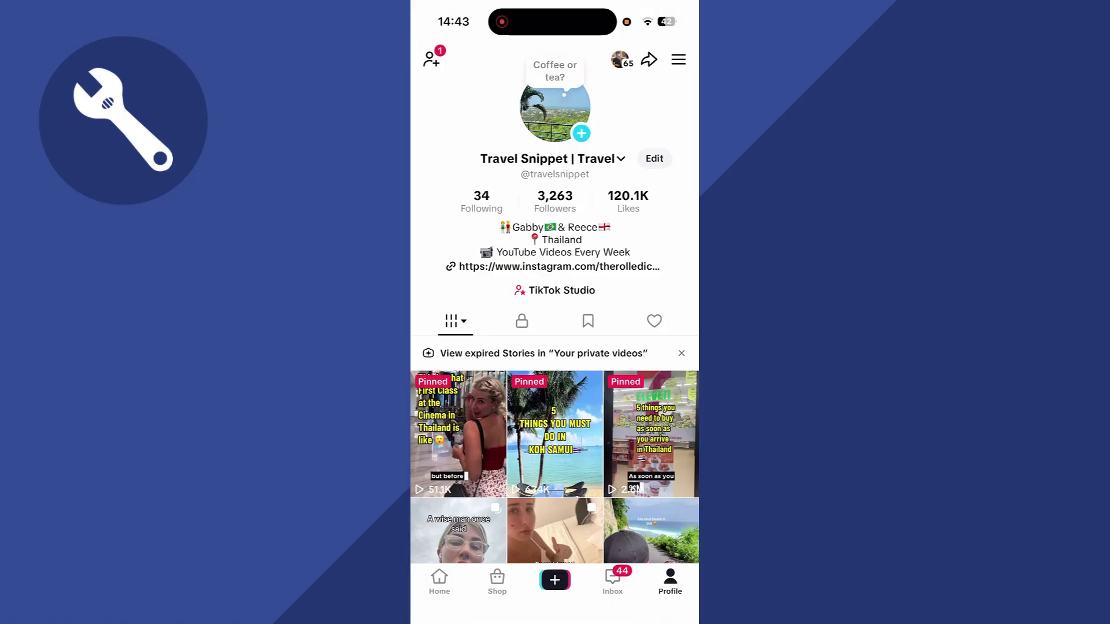
# - Start Switch to Business Account from Settings and privacy > Account
pyautogui.click(679, 59)
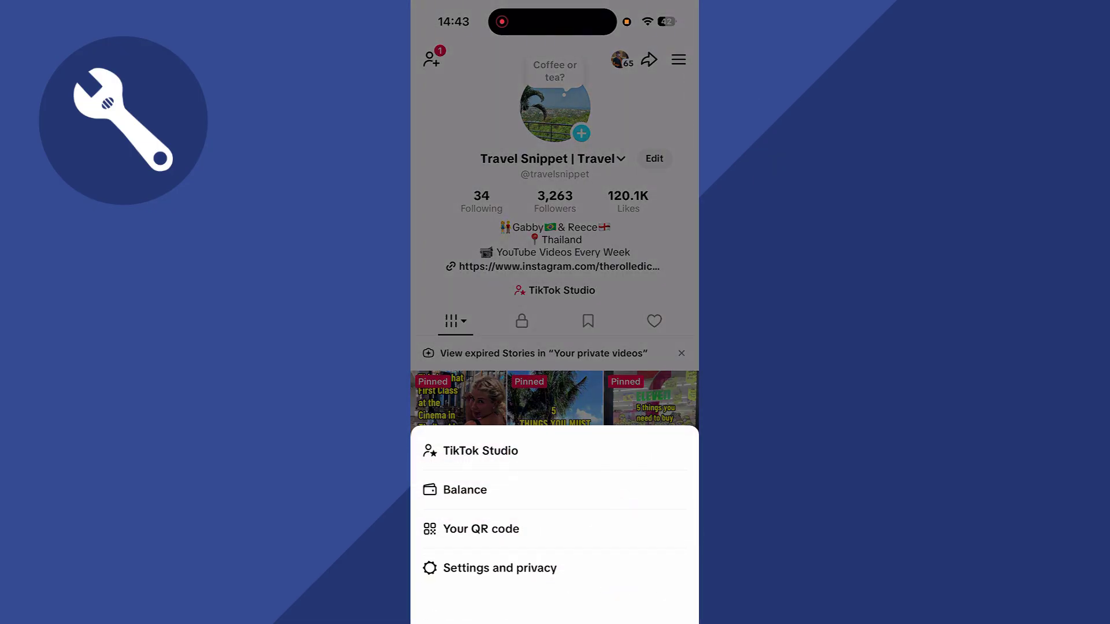
pyautogui.click(499, 569)
pyautogui.click(470, 303)
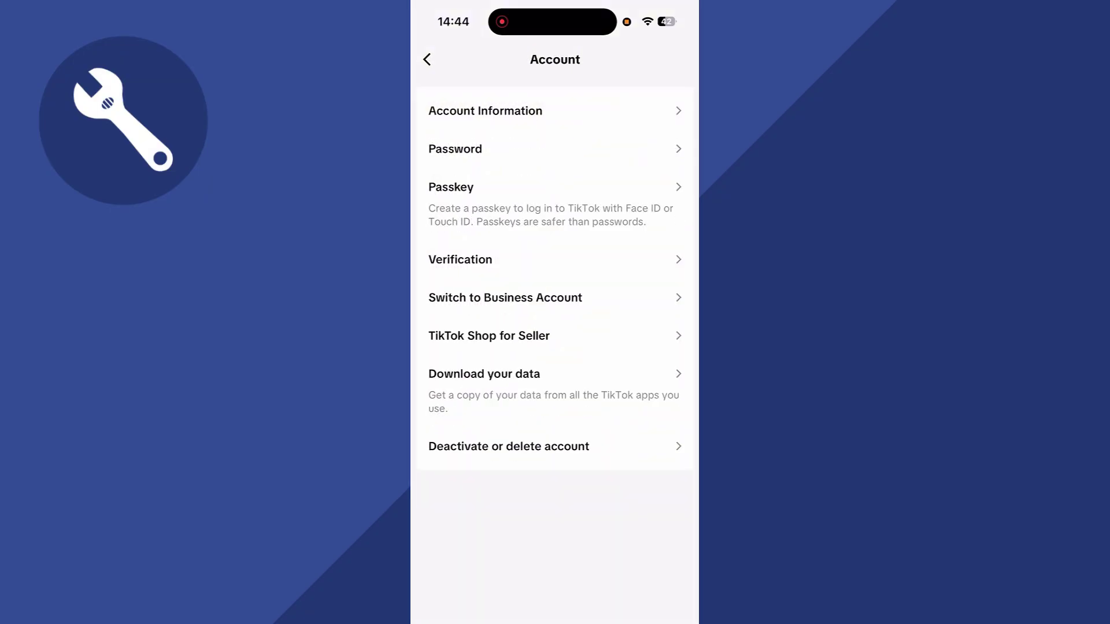
pyautogui.click(505, 298)
# - Go through the four business account intro pages to reach the category list
pyautogui.click(554, 515)
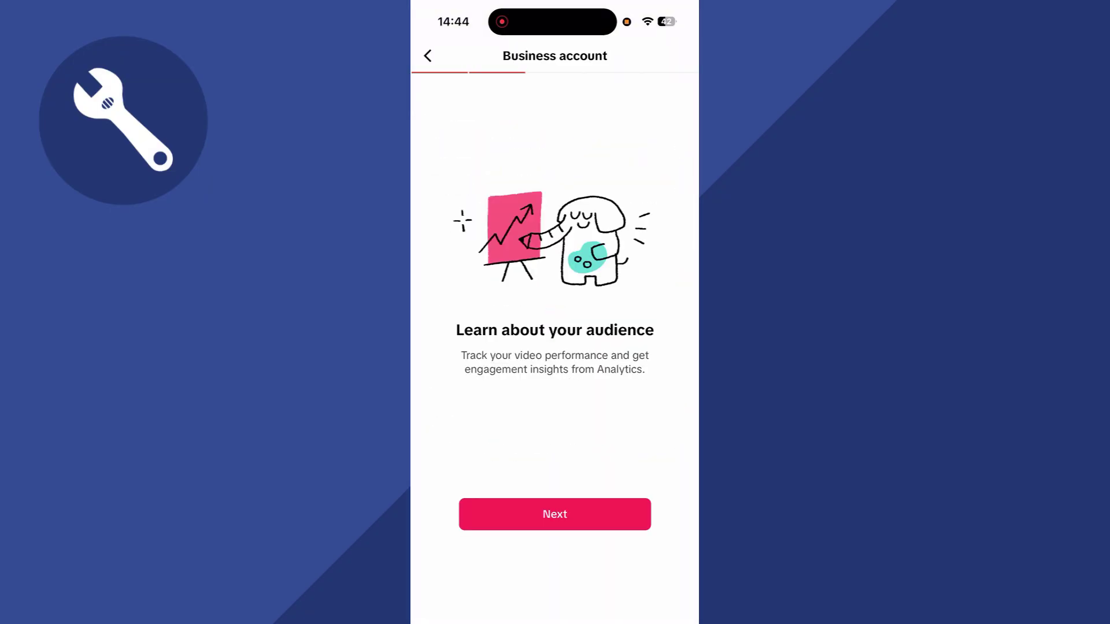
pyautogui.click(554, 514)
pyautogui.click(554, 514)
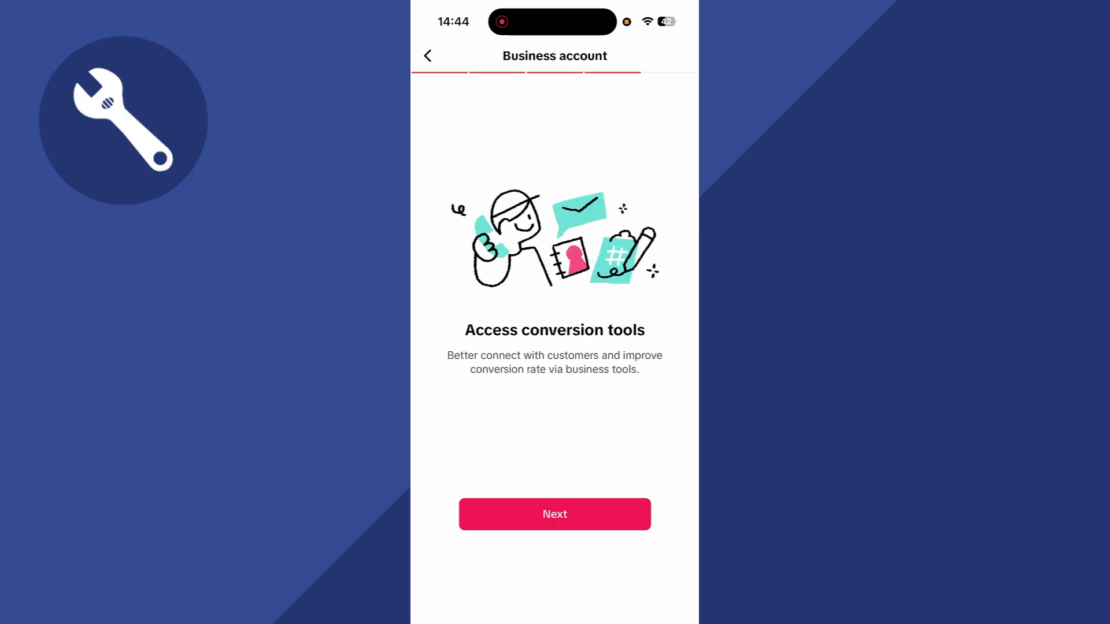
pyautogui.click(555, 514)
pyautogui.scroll(-5, 555, 347)
pyautogui.scroll(-5, 555, 347)
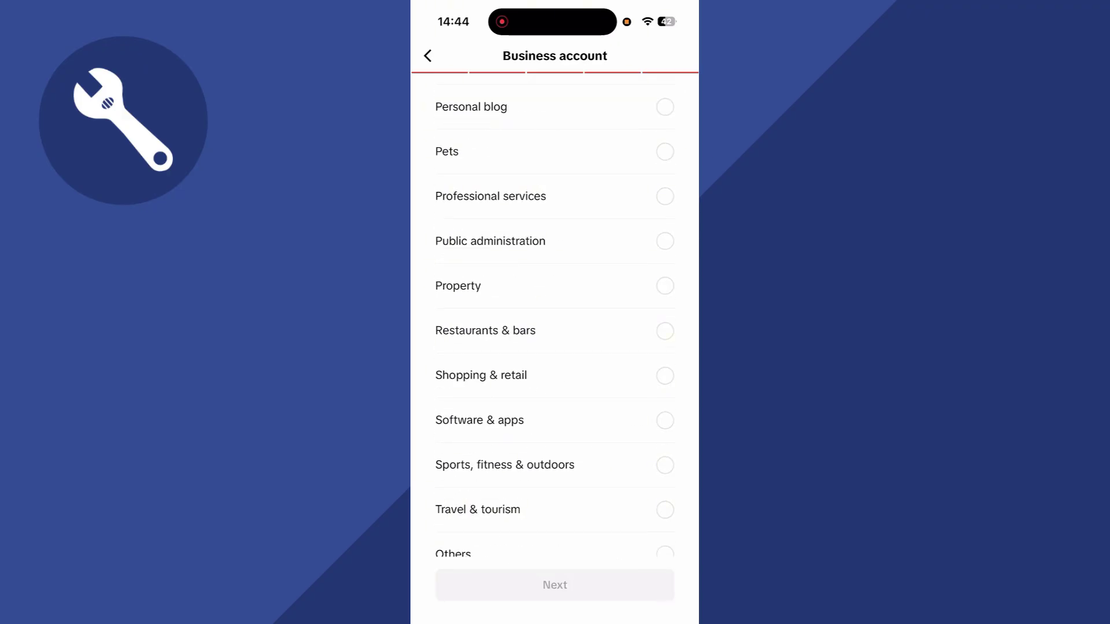
pyautogui.scroll(-3, 555, 347)
# - Choose the Others category, skip adding an email, and open the Business suite
pyautogui.click(664, 534)
pyautogui.click(555, 585)
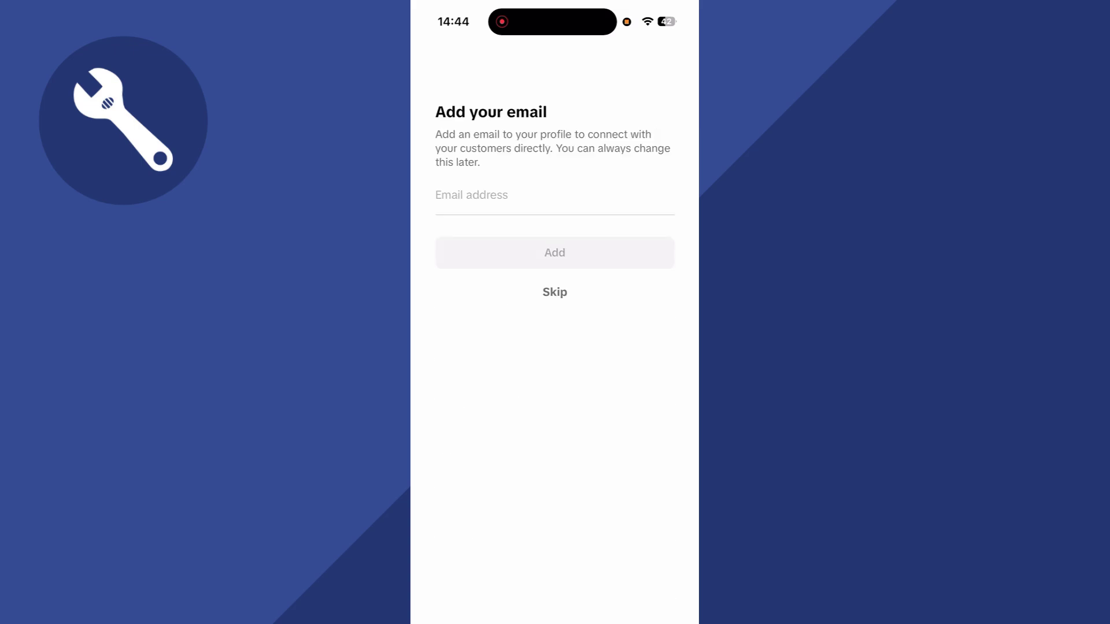
pyautogui.click(555, 291)
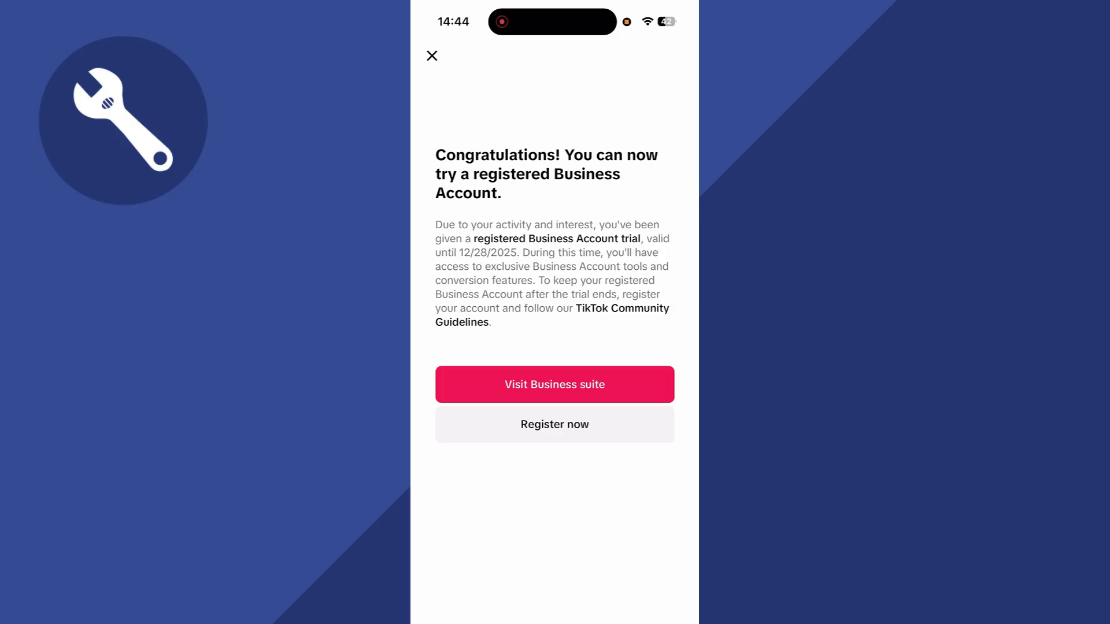
pyautogui.click(554, 384)
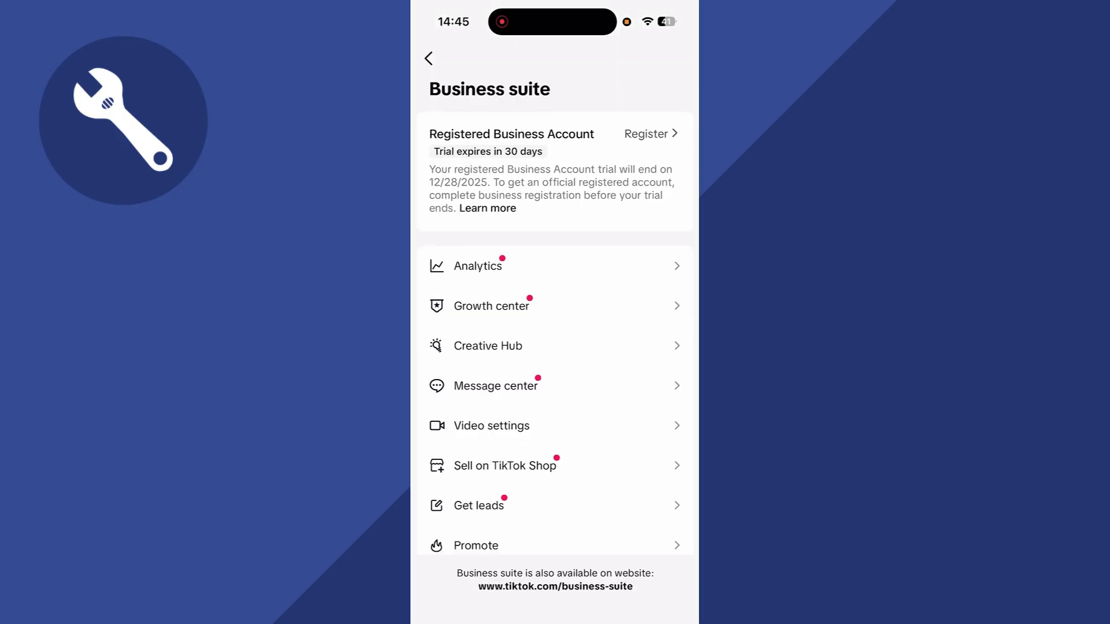
pyautogui.scroll(-3, 554, 348)
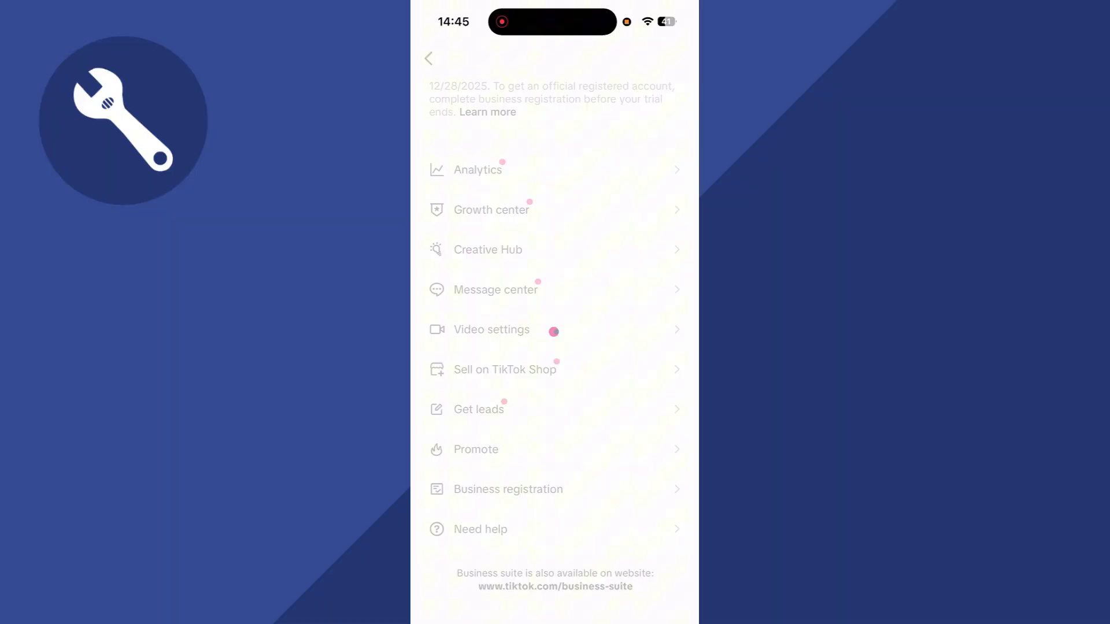
# - View the Business registration introduction from the Business suite
pyautogui.click(508, 489)
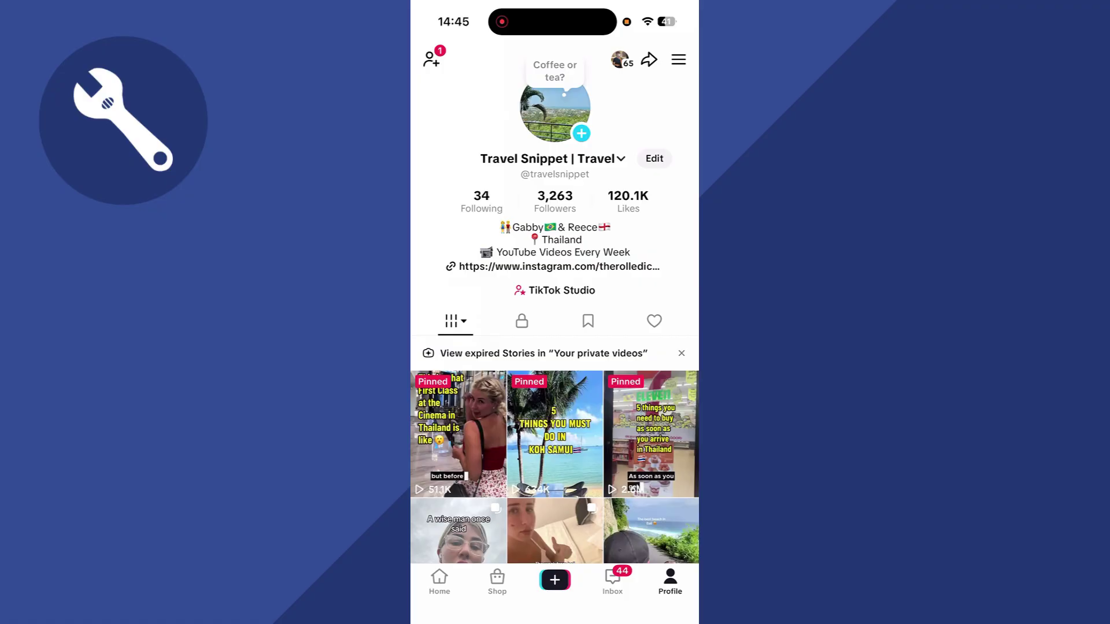
pyautogui.click(654, 158)
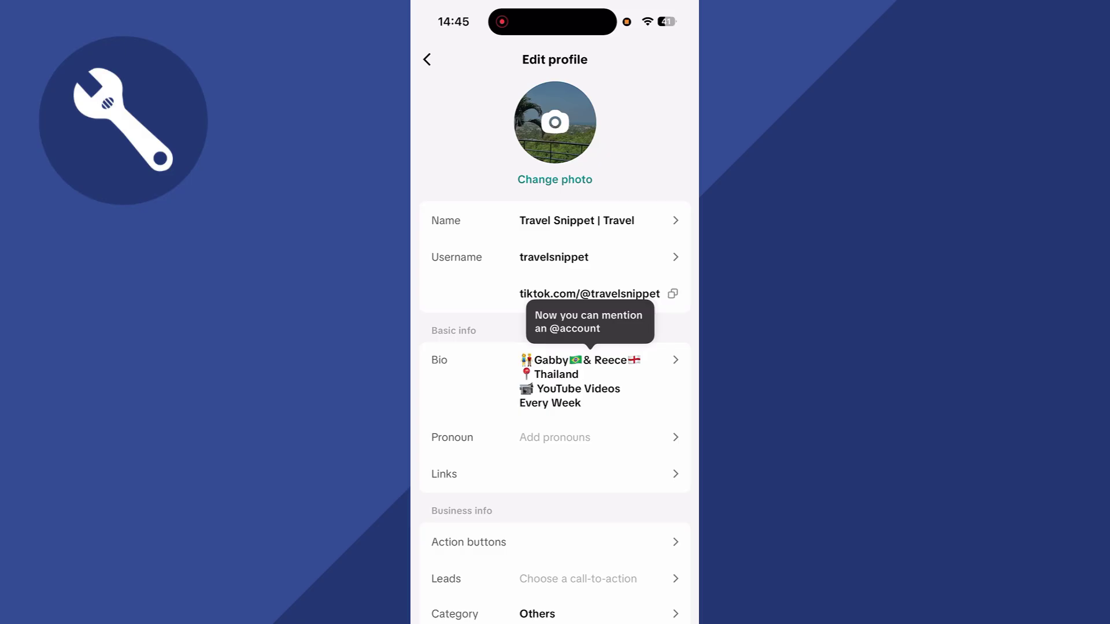
pyautogui.click(555, 473)
pyautogui.click(556, 135)
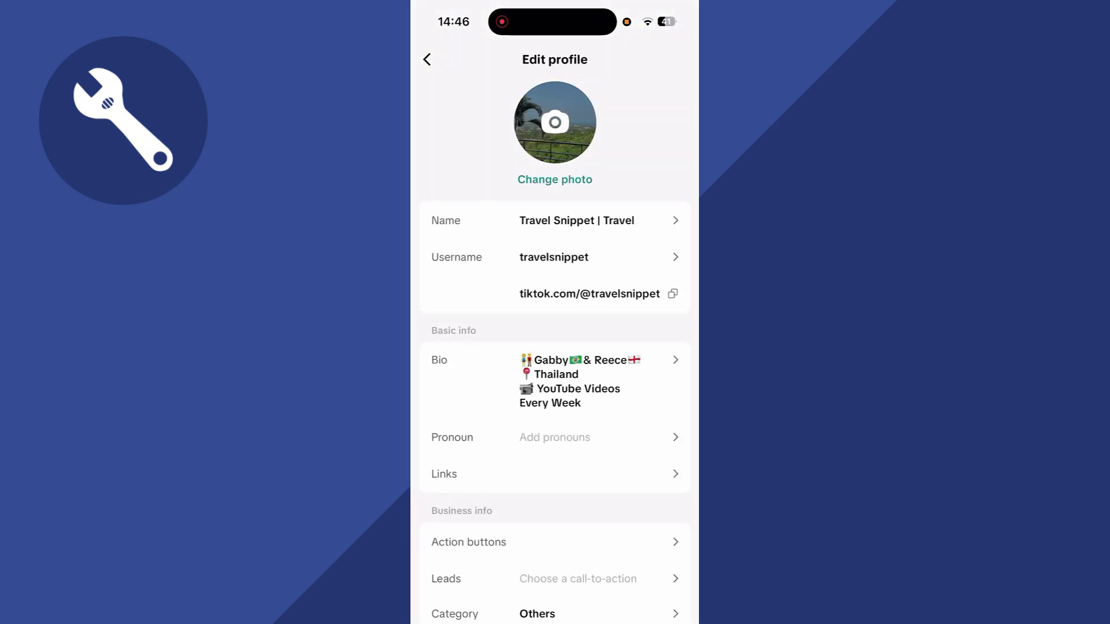
pyautogui.click(427, 59)
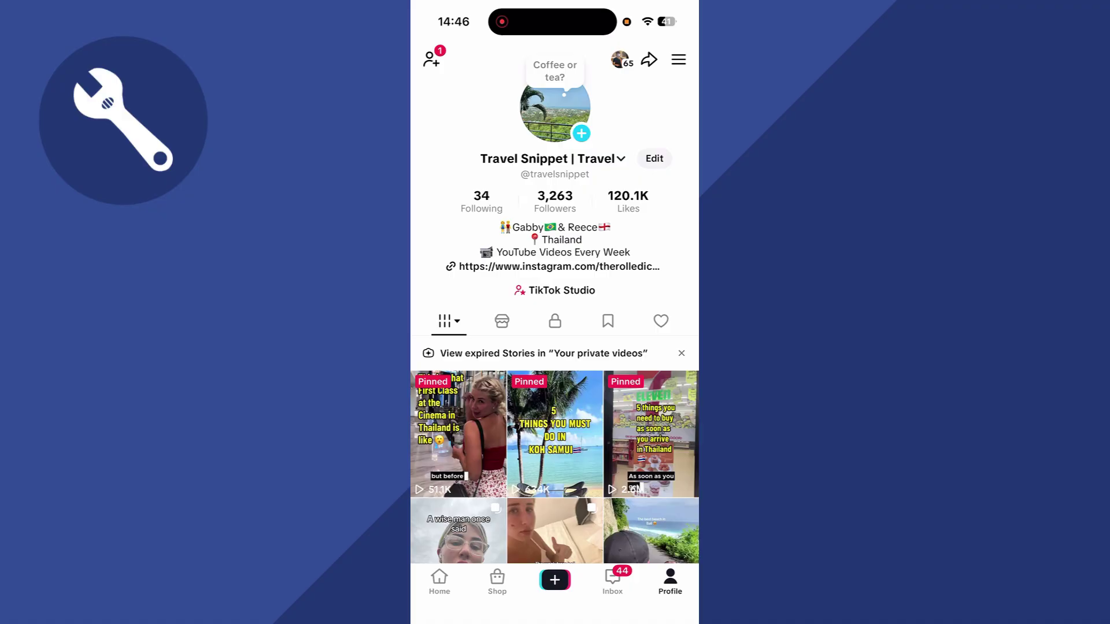
# - Check the Instagram URL in the profile's Links settings, then go to the home screen
pyautogui.click(654, 157)
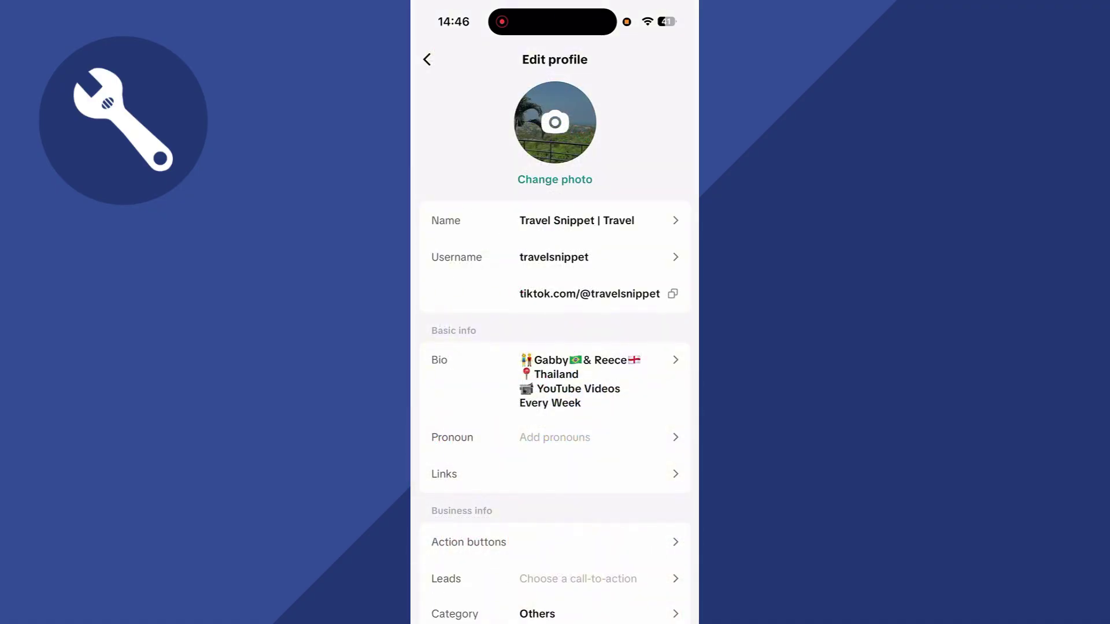
pyautogui.scroll(-1, 555, 391)
pyautogui.click(555, 435)
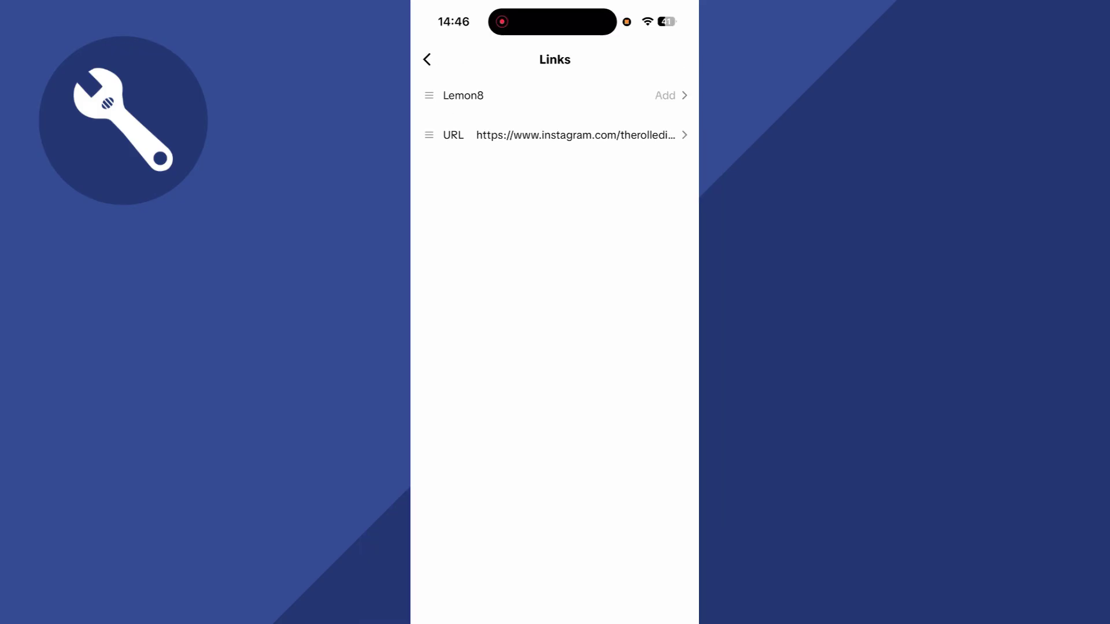
pyautogui.press('super')
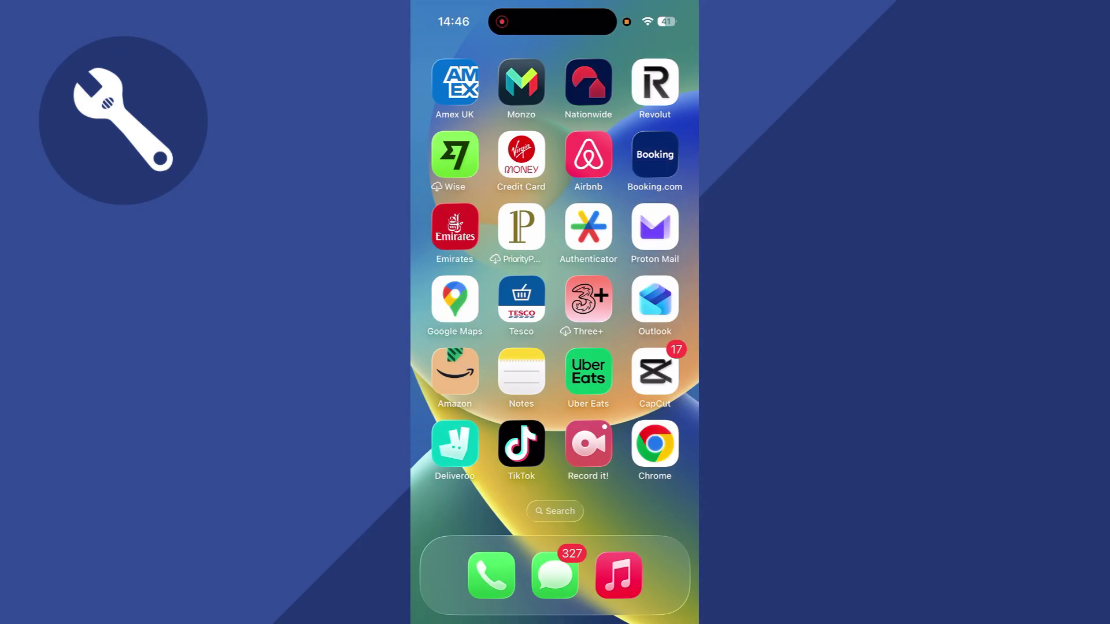